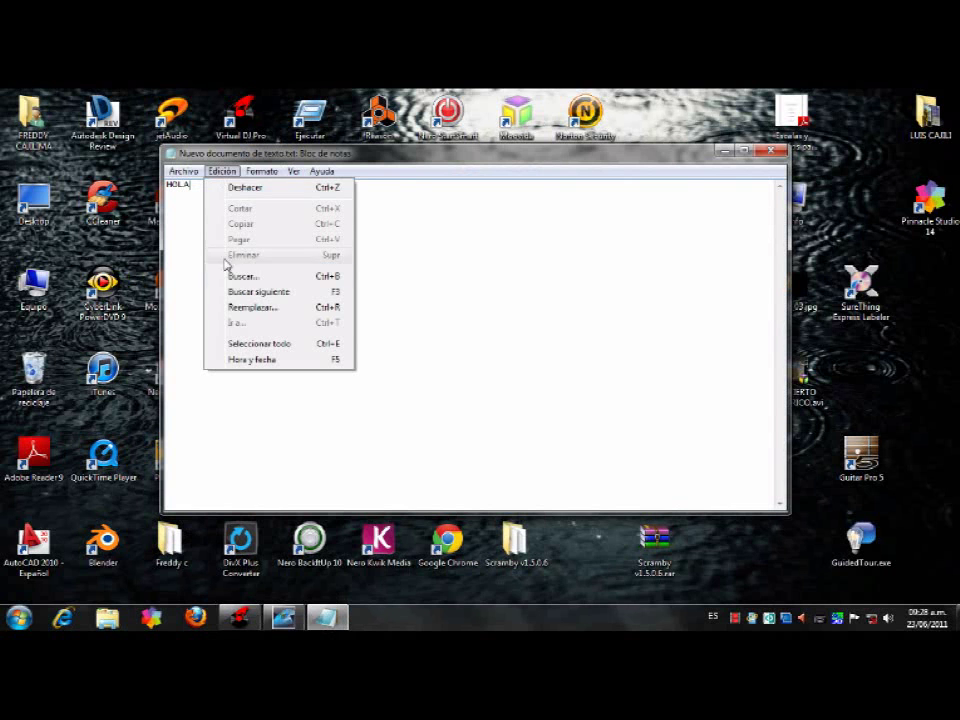
Step: Continue the greeting with "A TODOS LES VOY A ENSEÑAR COMO CONFIGURAR EL DJ VIRTUAL CON UNA SOLA TATJETA DE SONIDO"
left_click(259, 388)
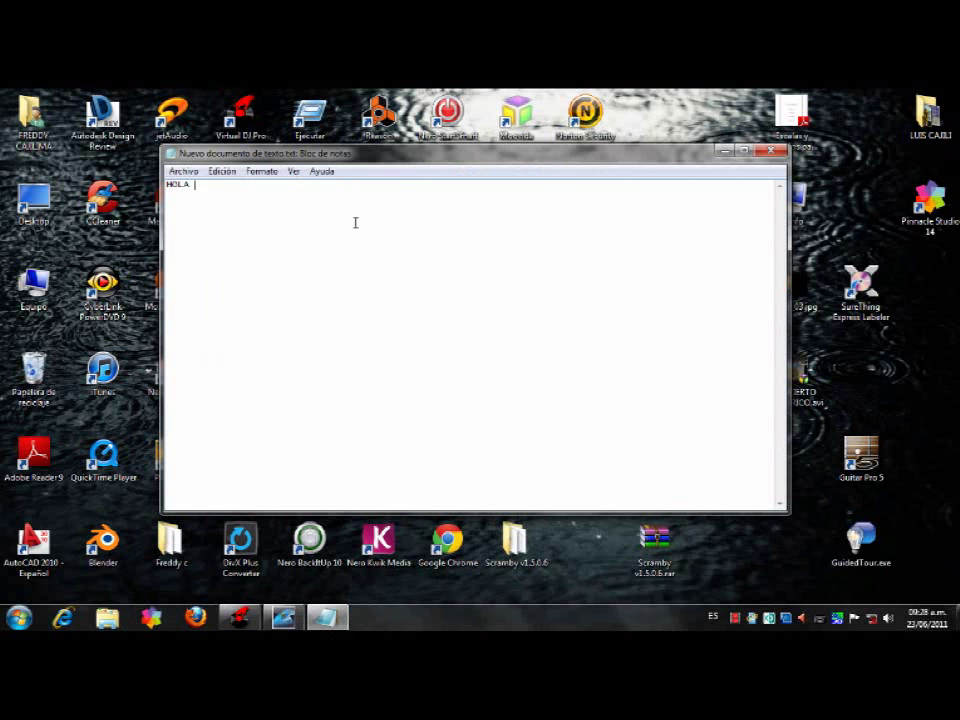
type("A TODOS LES VOY A ENSEÑAR CO")
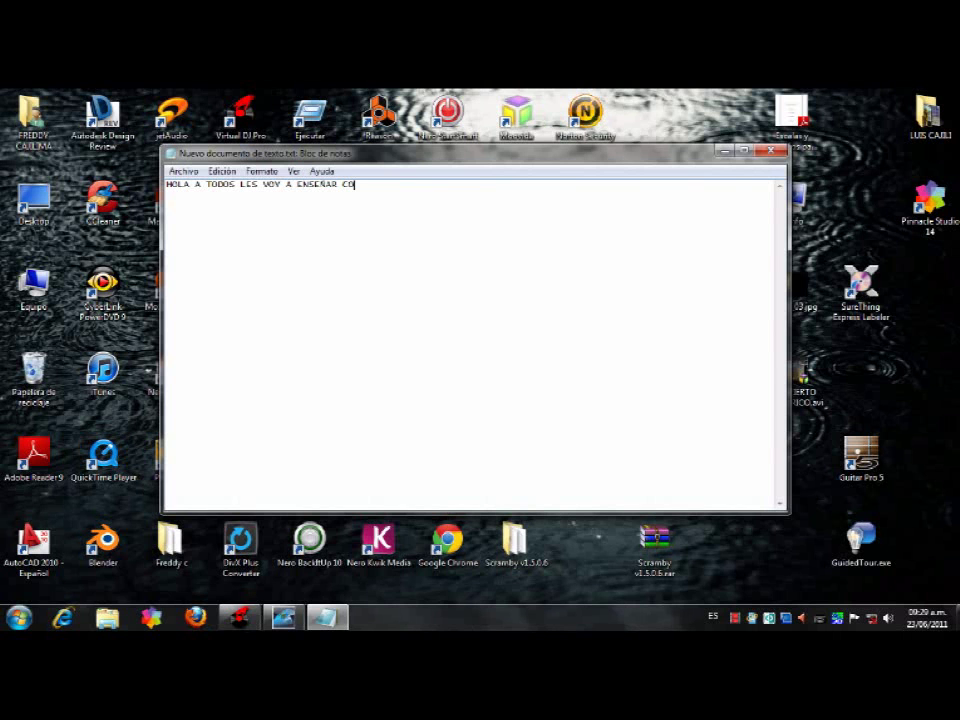
type("MO CONFIGURAR EL DJ VIRTUAL")
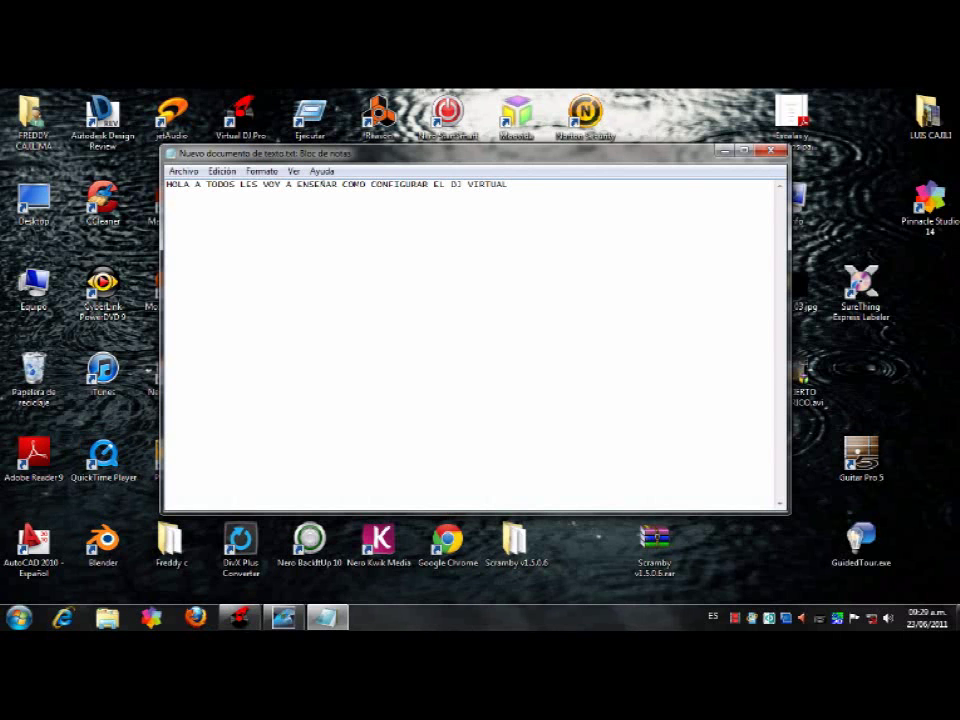
type("CON UNA SOLA TATJETAA DE")
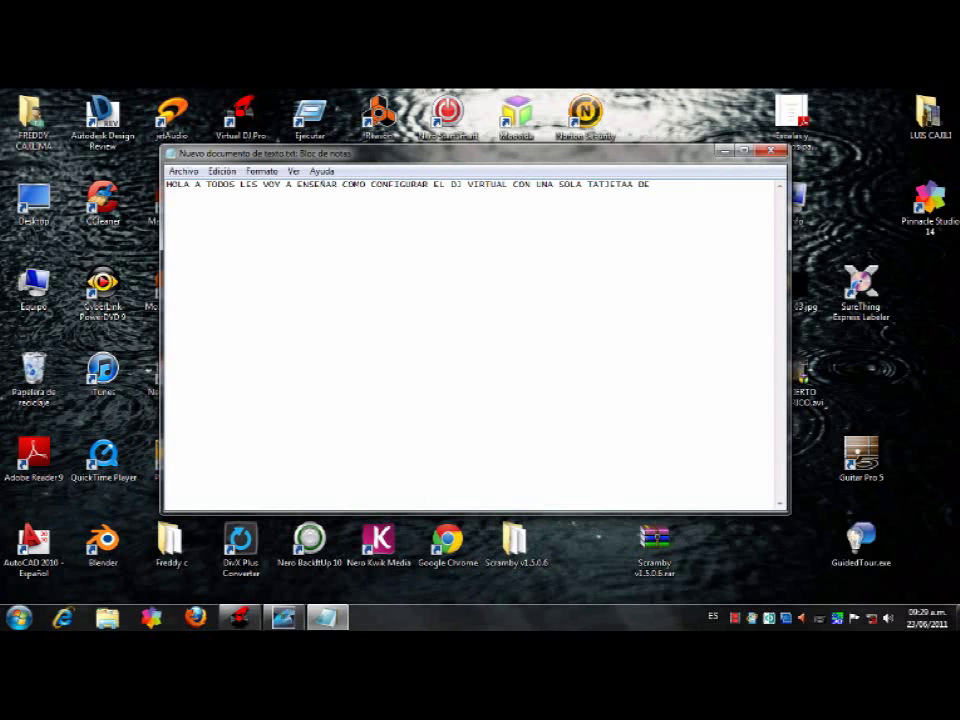
key("BackSpace")
key("BackSpace")
key("BackSpace")
type("DE SONI")
type("DO P")
Step: Add "PUES AY MUCHOS POR AY QUE DICEN QUE NO SE PUEDE BUENO LES VOY A ENSEÑAR COMO SE HACE PRIMERO ABRIMOS EL VIRTUAL"
type("UES ")
type("E")
type("AY ")
type("MU")
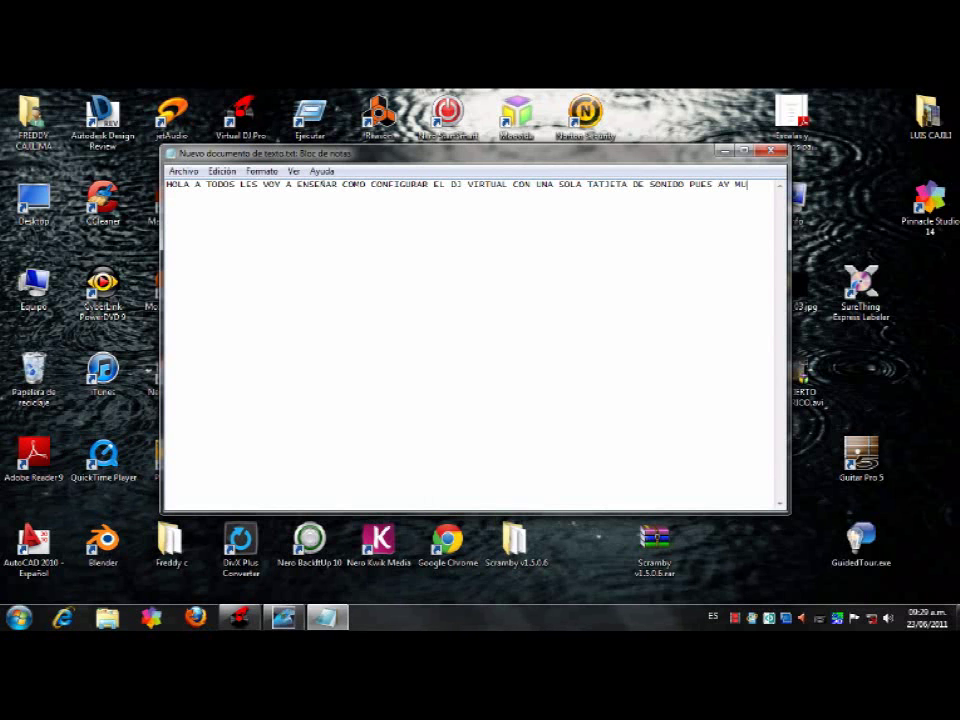
type("CHOS POR AY QUE DICEN QUE NO SE PUEDE")
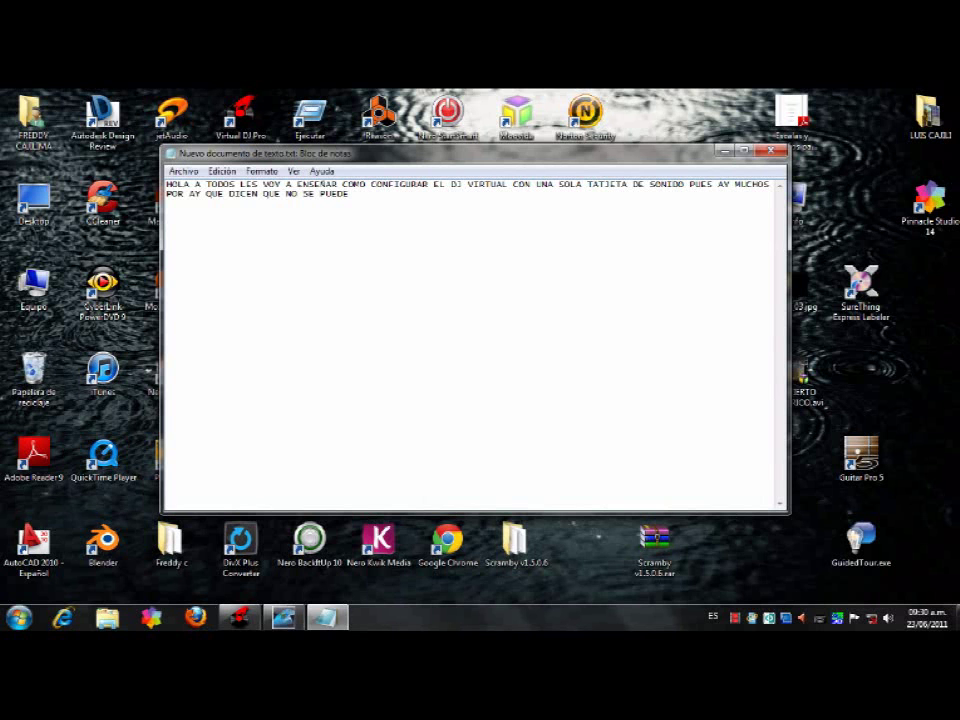
type("BUENO LES VOY A ENSEÑAR COMO SE HACE")
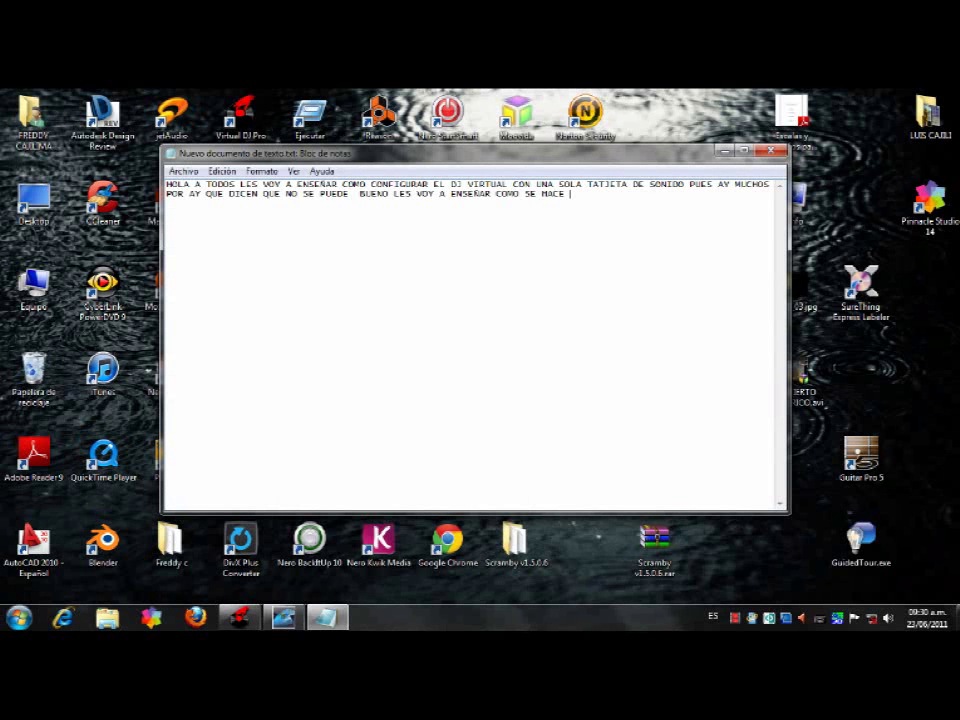
type(" PRIMERO ABRIMOS EL VIRTUAL")
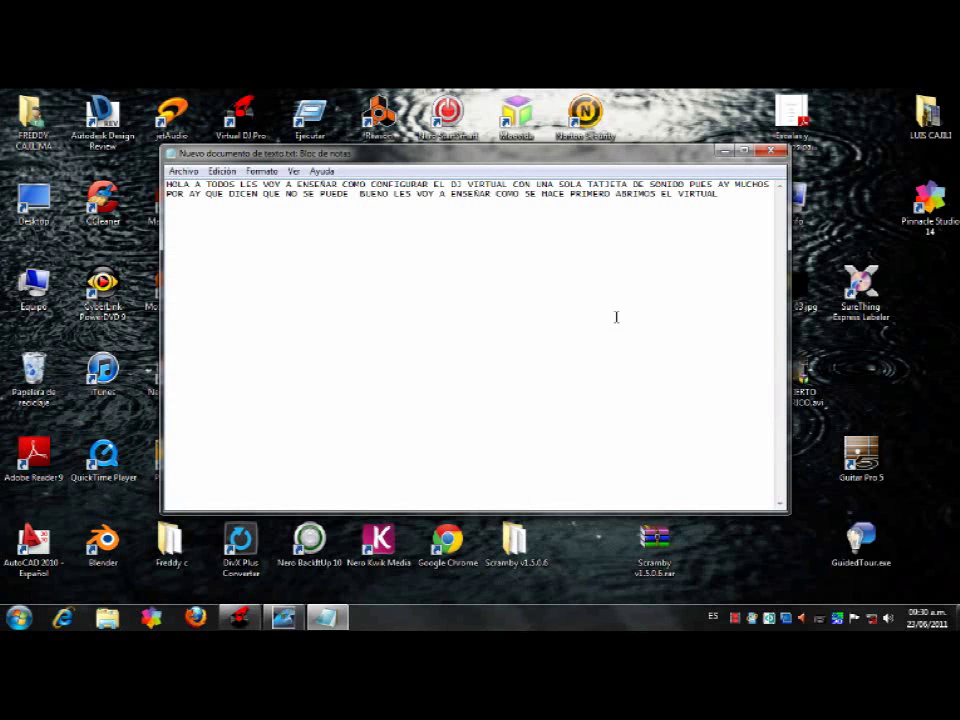
Step: Show the VirtualDJ window briefly, and back in the Notepad note delete all of its text
left_click(236, 618)
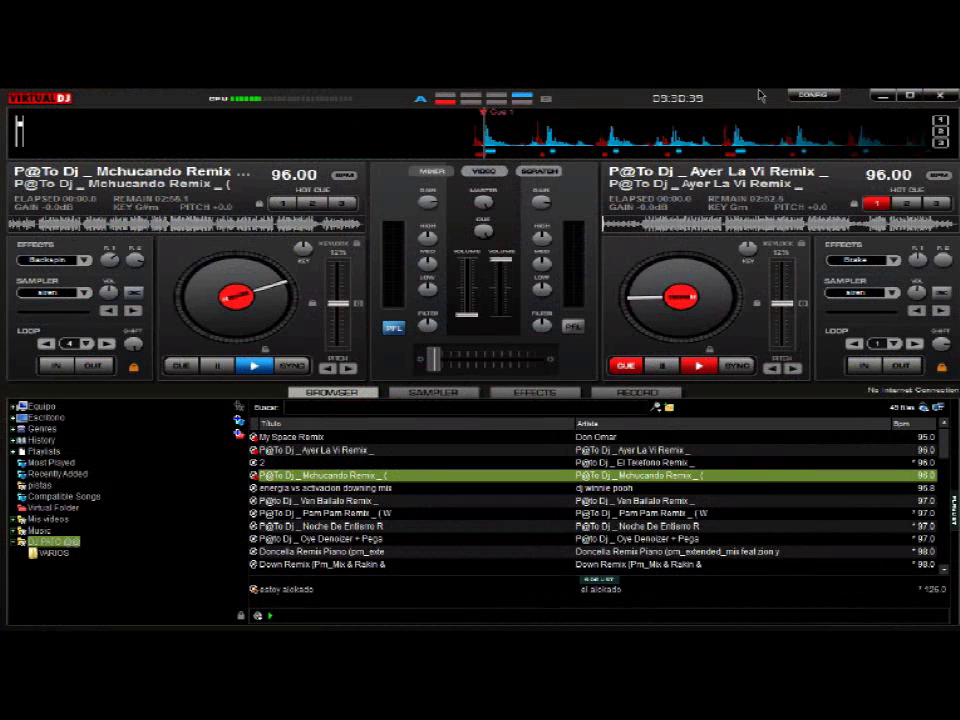
left_click(881, 97)
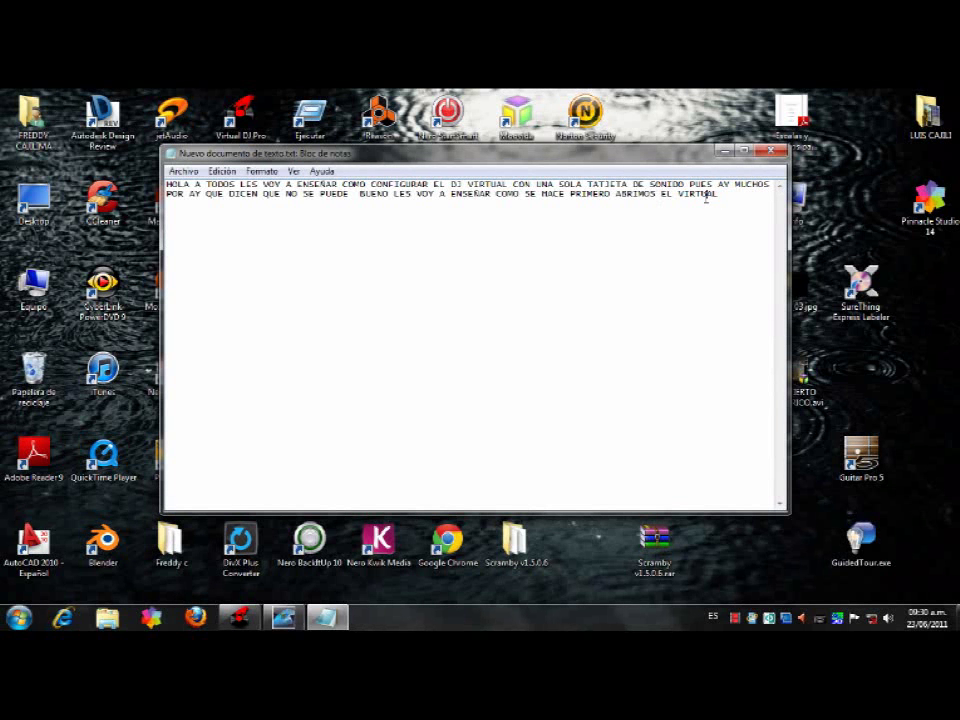
double_click(670, 185)
left_click(715, 185)
double_click(728, 194)
left_click_drag(728, 194, 158, 187)
key("BackSpace")
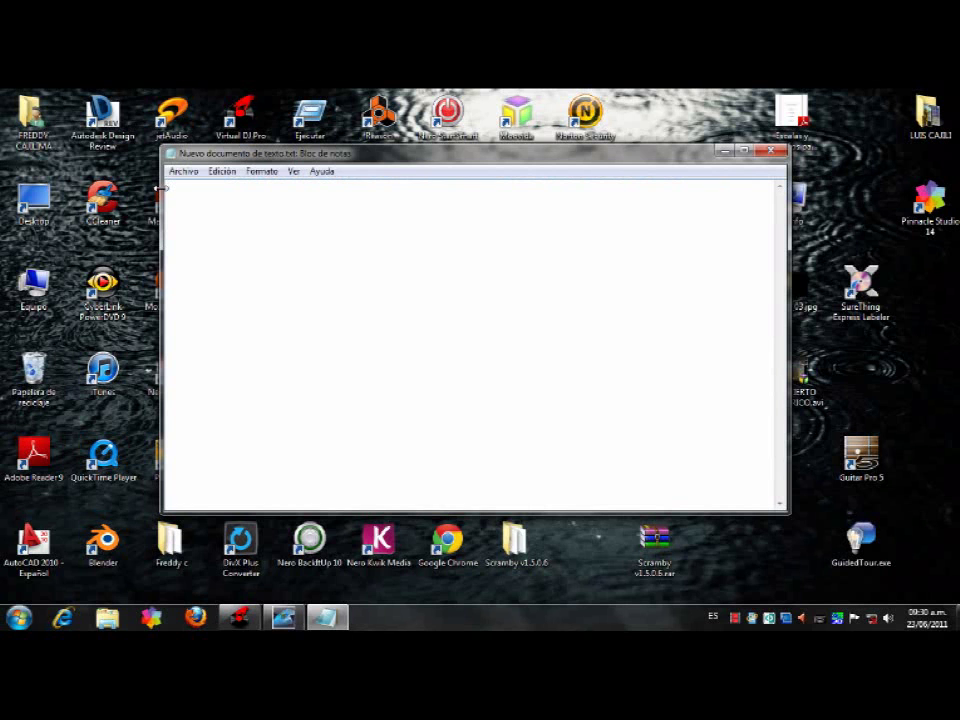
Step: Write "LUEGO DAMOS CLIC EN CONFIGURACION Y HAGAN LOMISMO QUE YO LISTOS" in the empty note
type("LUC")
type("CO")
type(" D")
type("AMOS C")
type("LIC")
type(" EN CO")
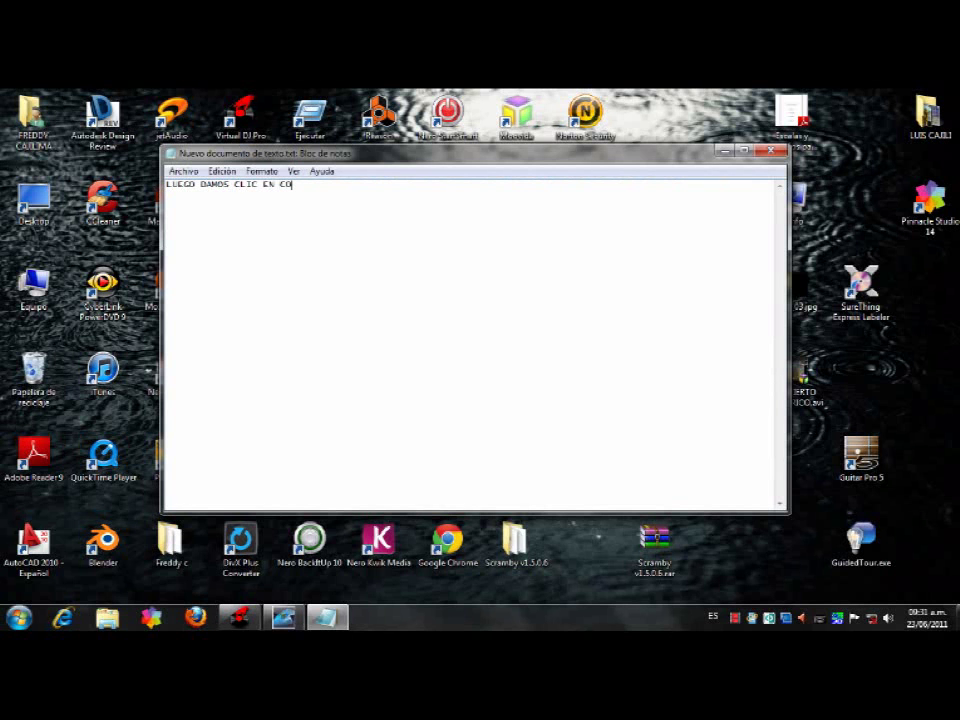
type("NFIGURACION Y HAGAN LOMISMO")
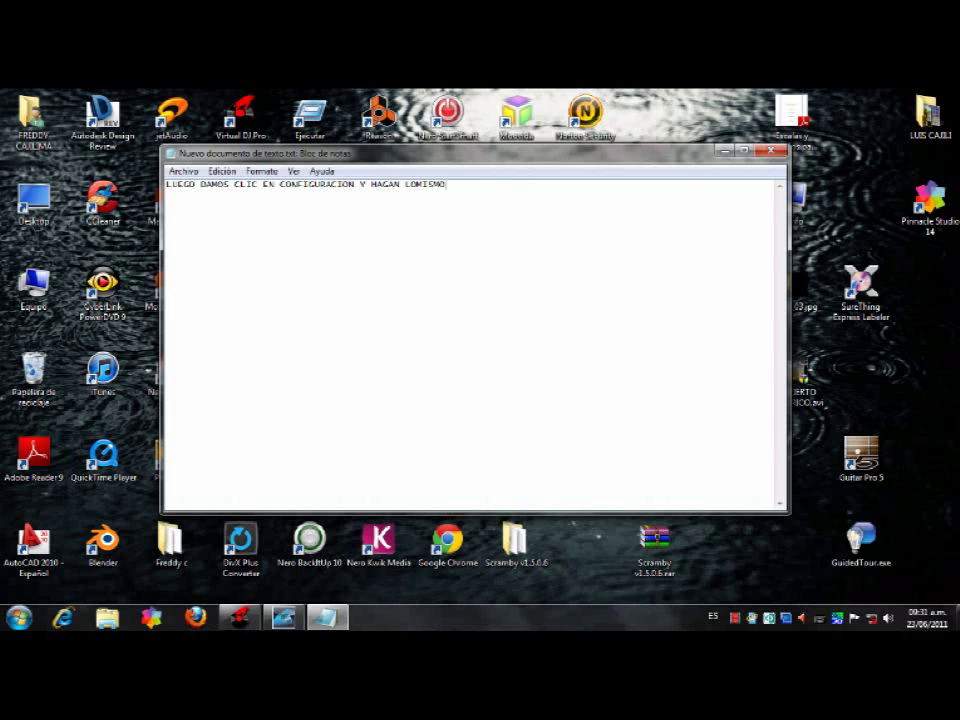
type(" QUE YO LISTOS")
Step: Switch to VirtualDJ and open the sound configuration (Configurar Sonido) in its options
left_click(241, 618)
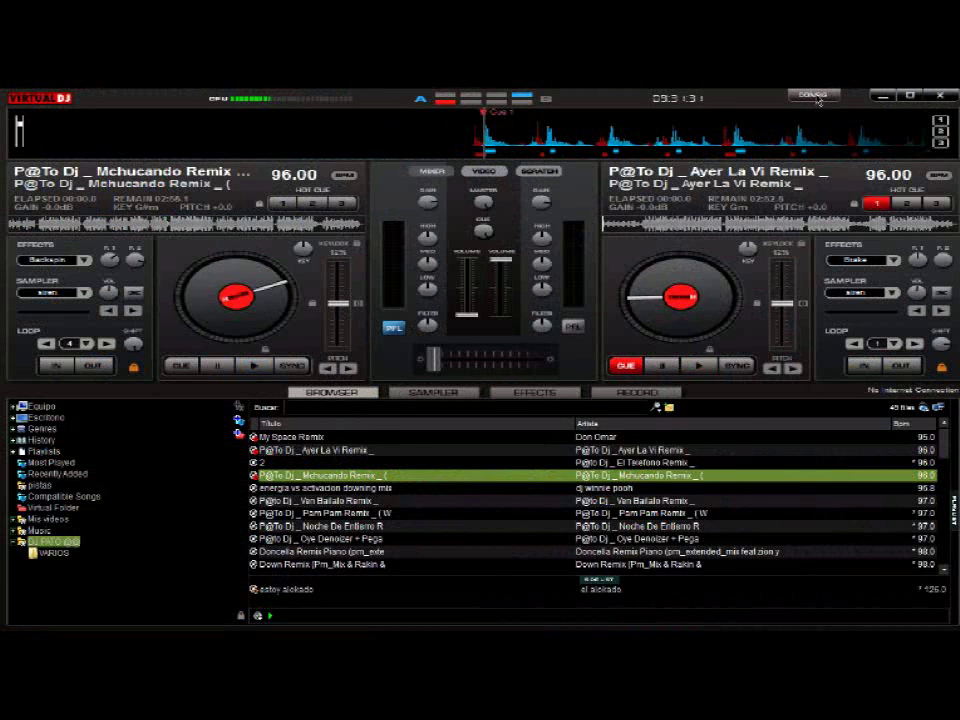
left_click(818, 101)
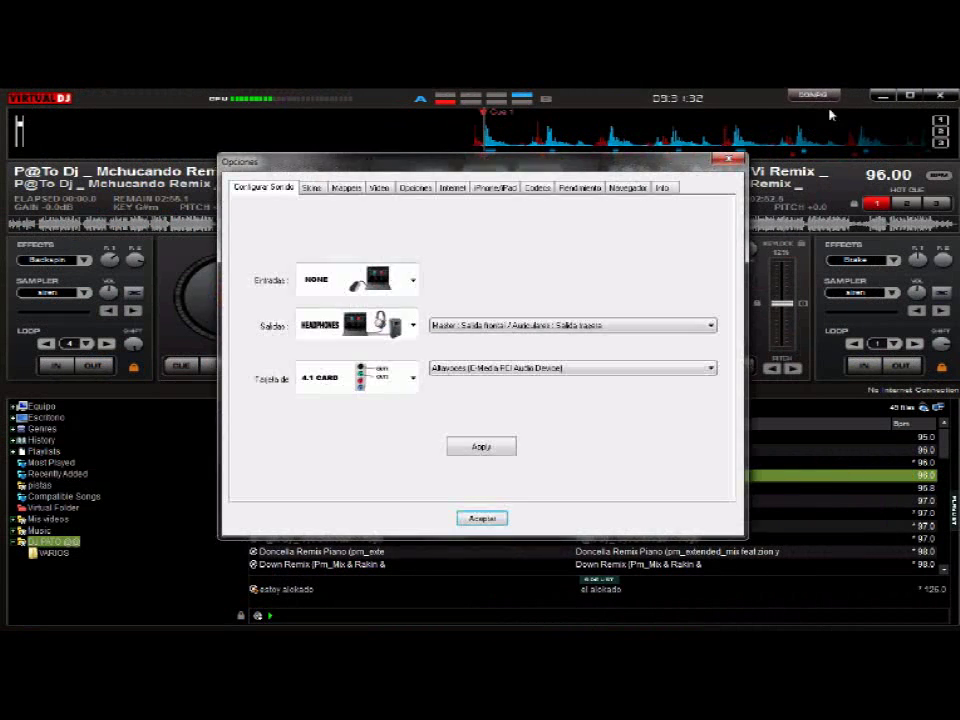
left_click(346, 188)
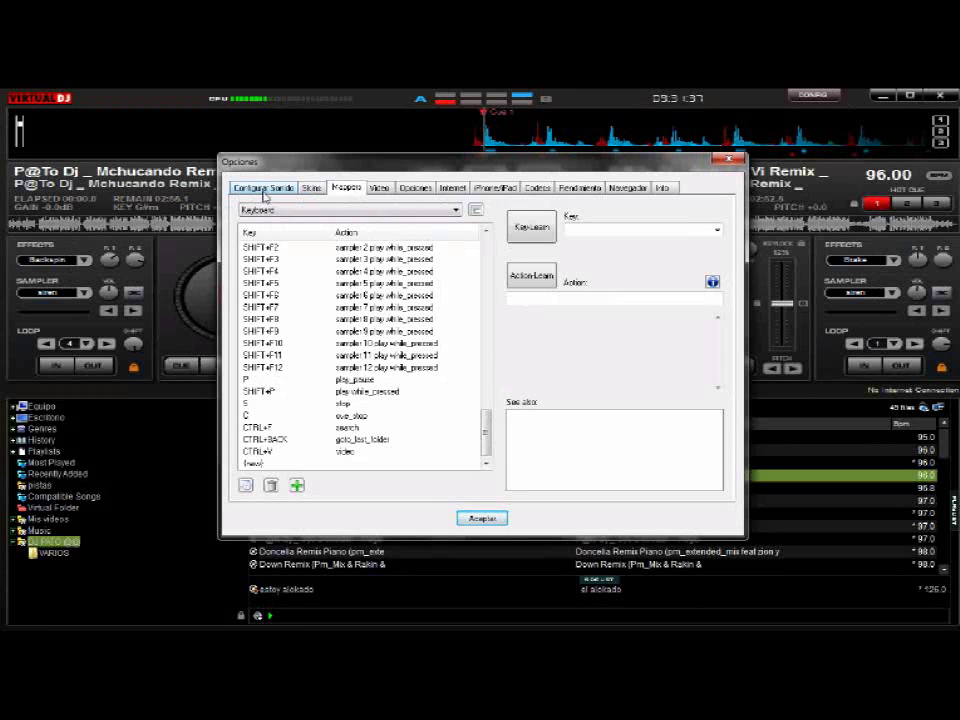
left_click(265, 191)
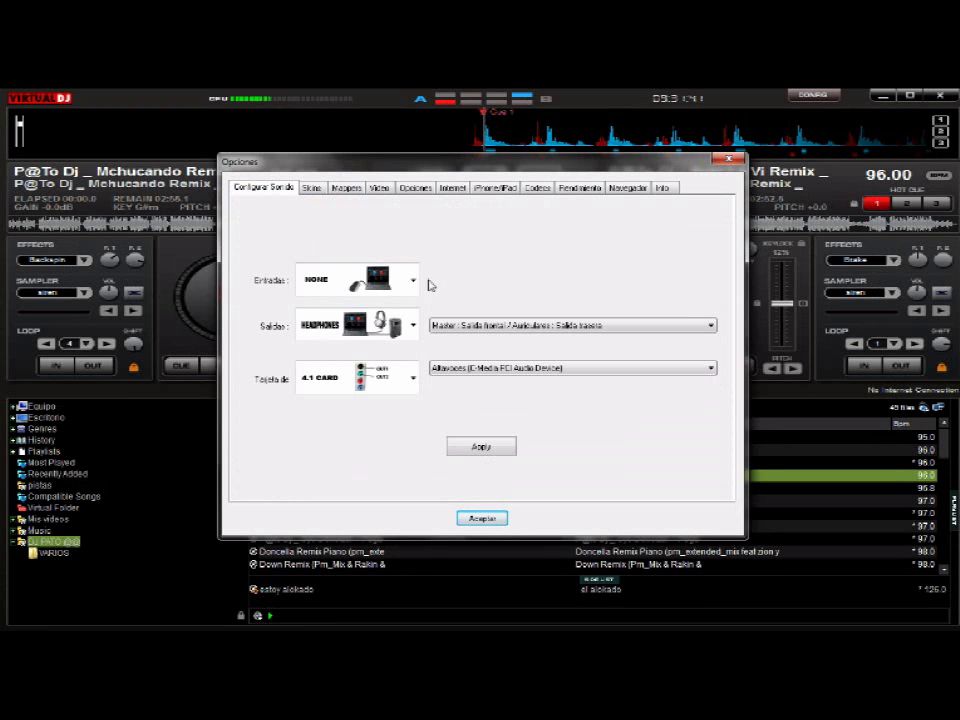
Step: Set the outputs (Salidas) to External Mixer and the sound card type to 2 Cards
left_click(413, 325)
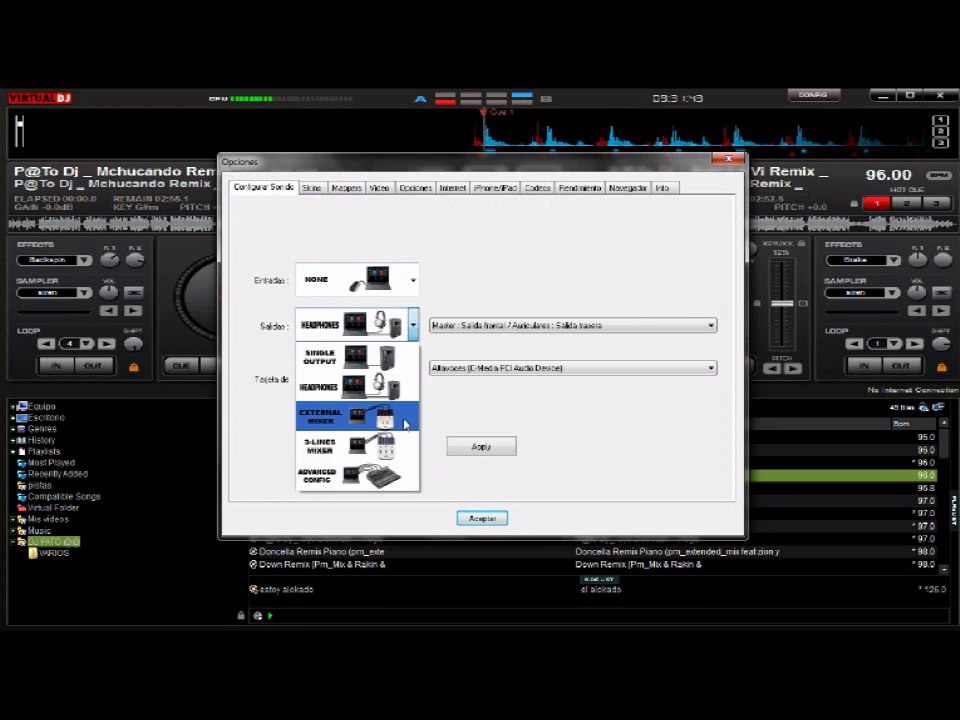
left_click(418, 395)
left_click(413, 378)
left_click(400, 445)
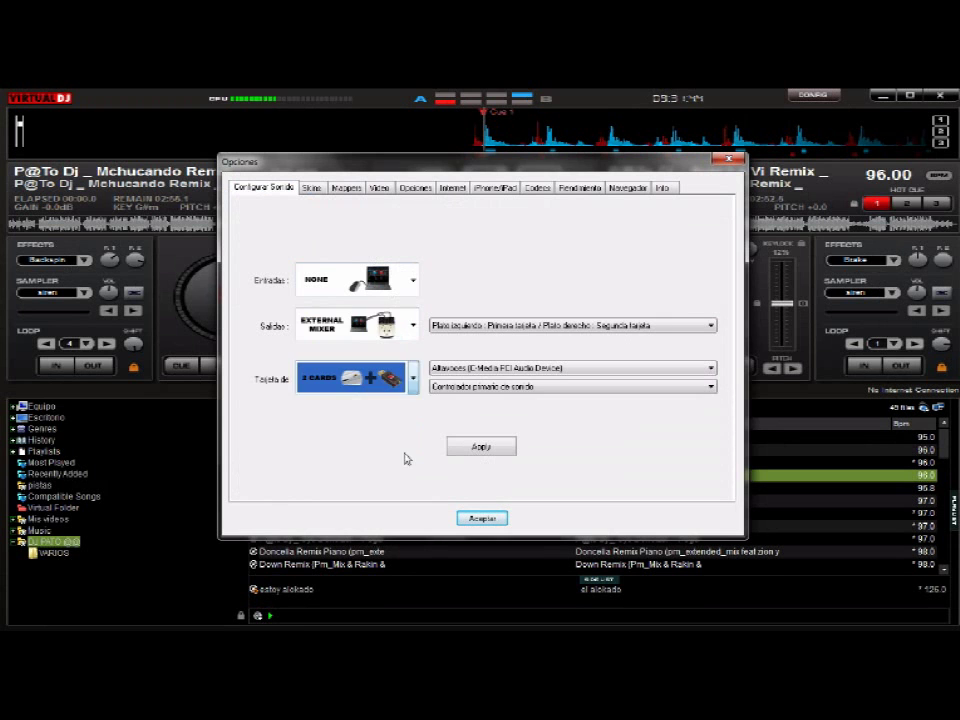
Step: Choose None for the inputs (Entradas) and Headphones for the outputs (Salidas)
left_click(413, 281)
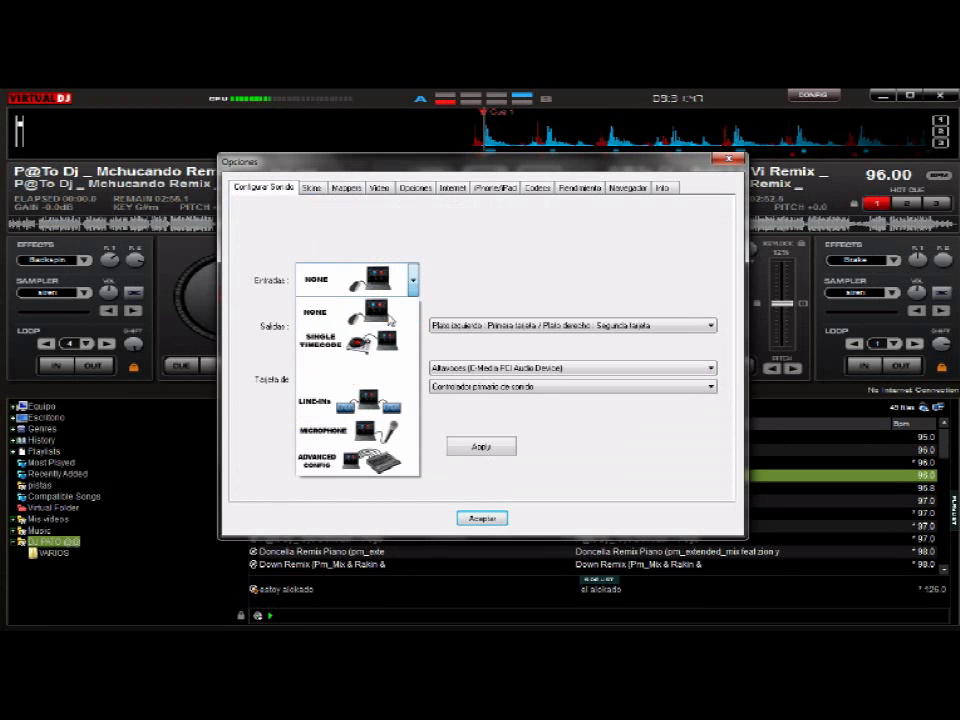
left_click(326, 318)
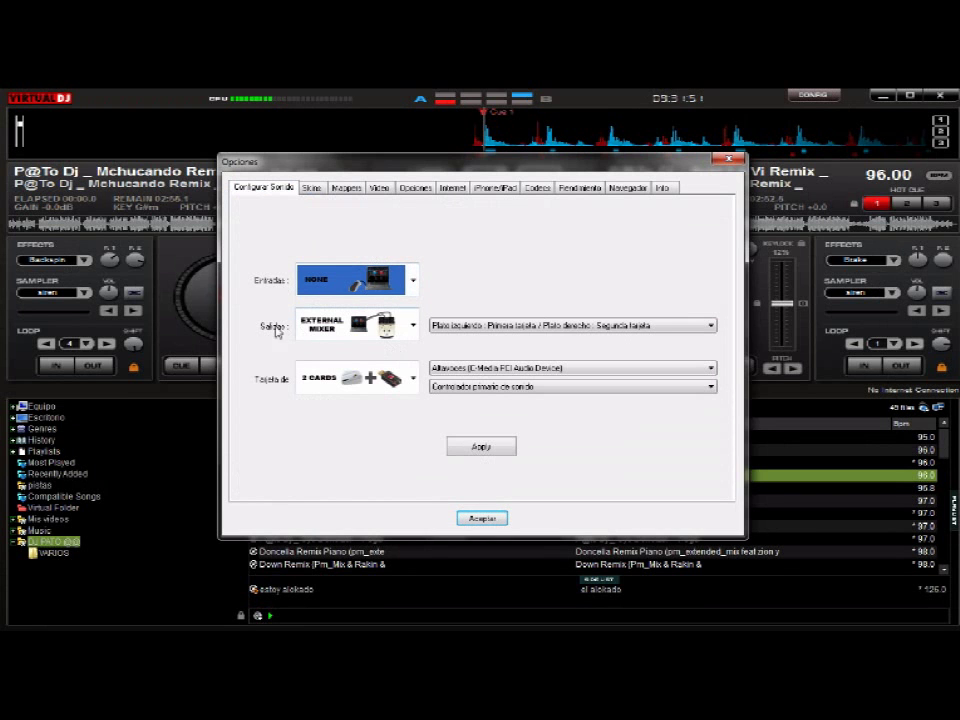
left_click(411, 328)
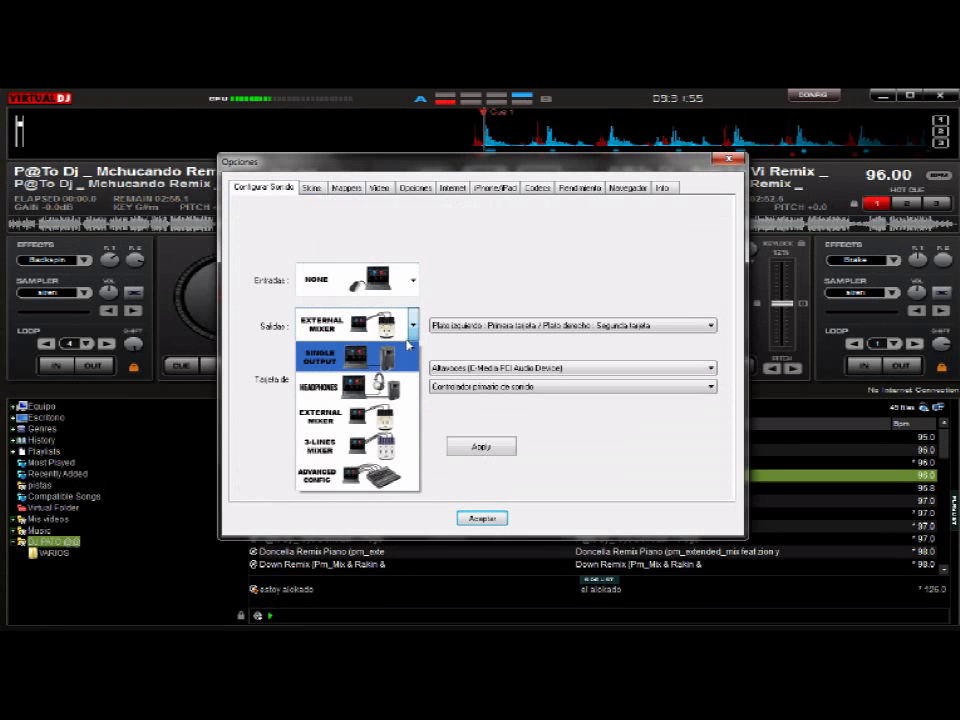
left_click(383, 392)
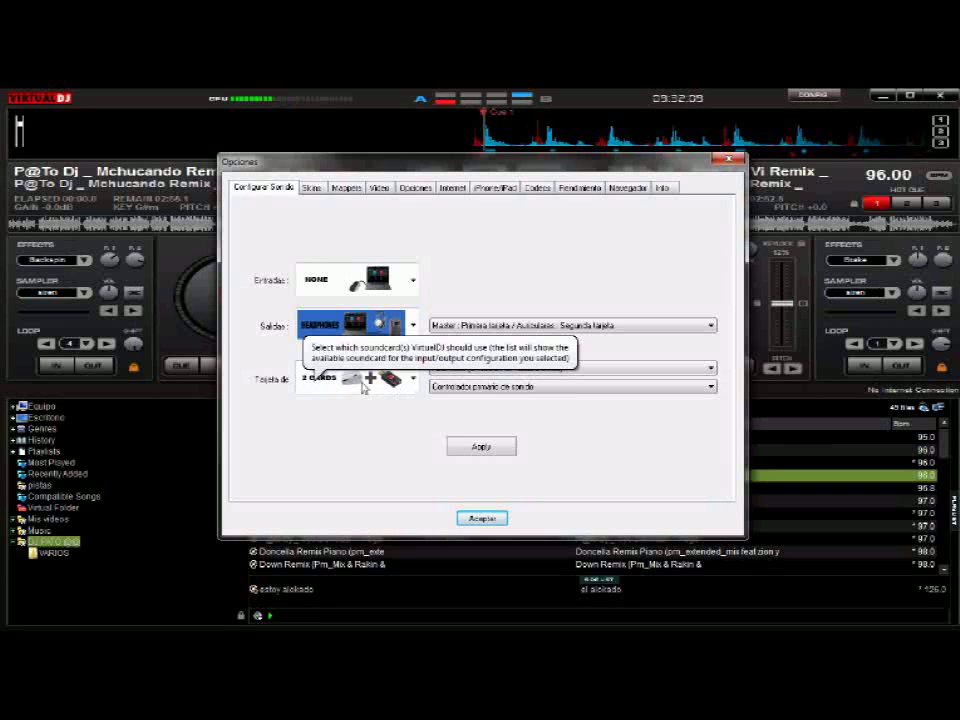
Step: Set the sound card type to 4.1 Card with the device Altavoces (C-Media PCI Audio Device), and accept the options
left_click(411, 383)
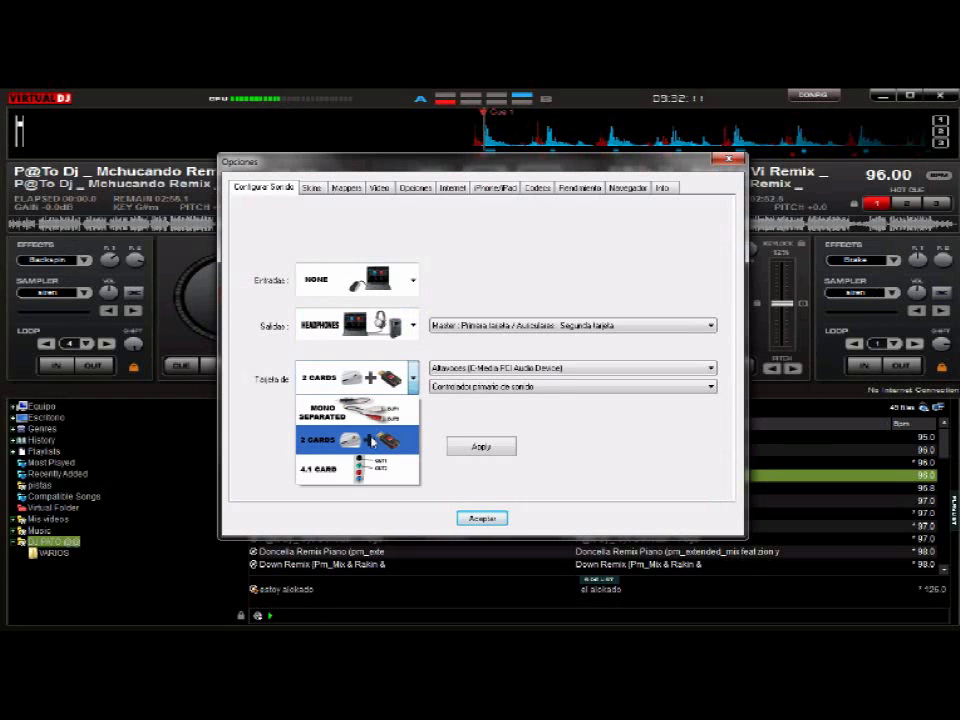
left_click(372, 474)
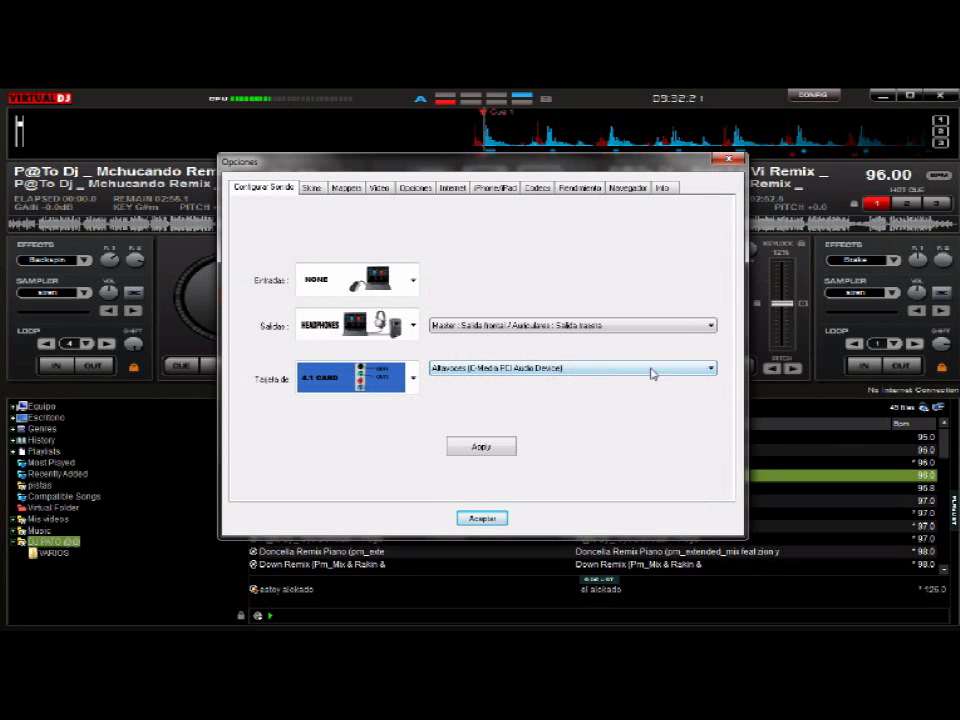
left_click(711, 368)
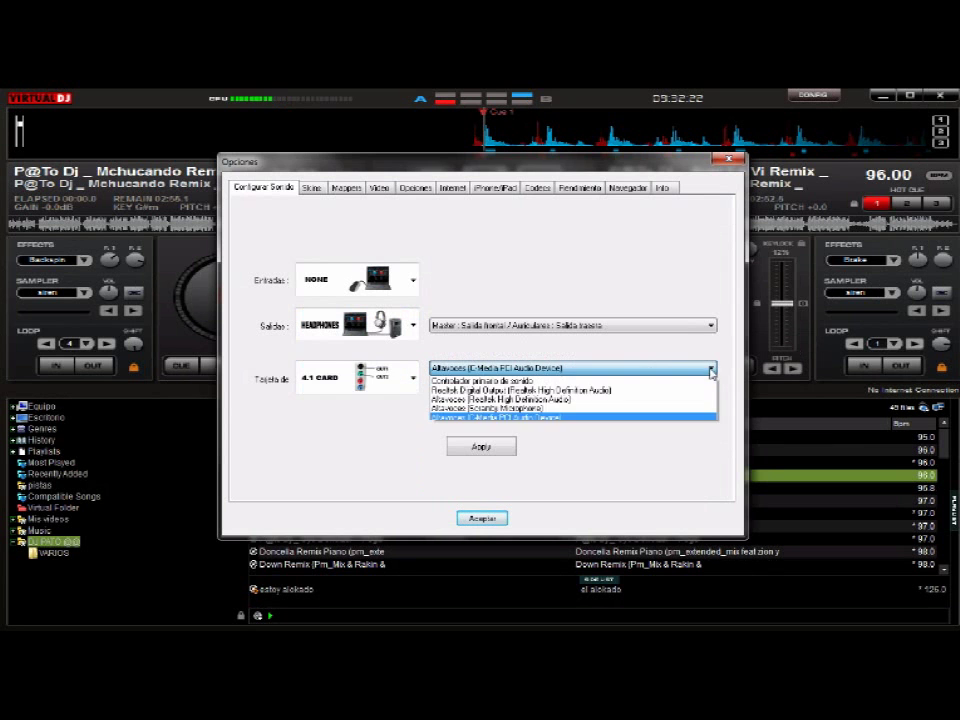
left_click(494, 418)
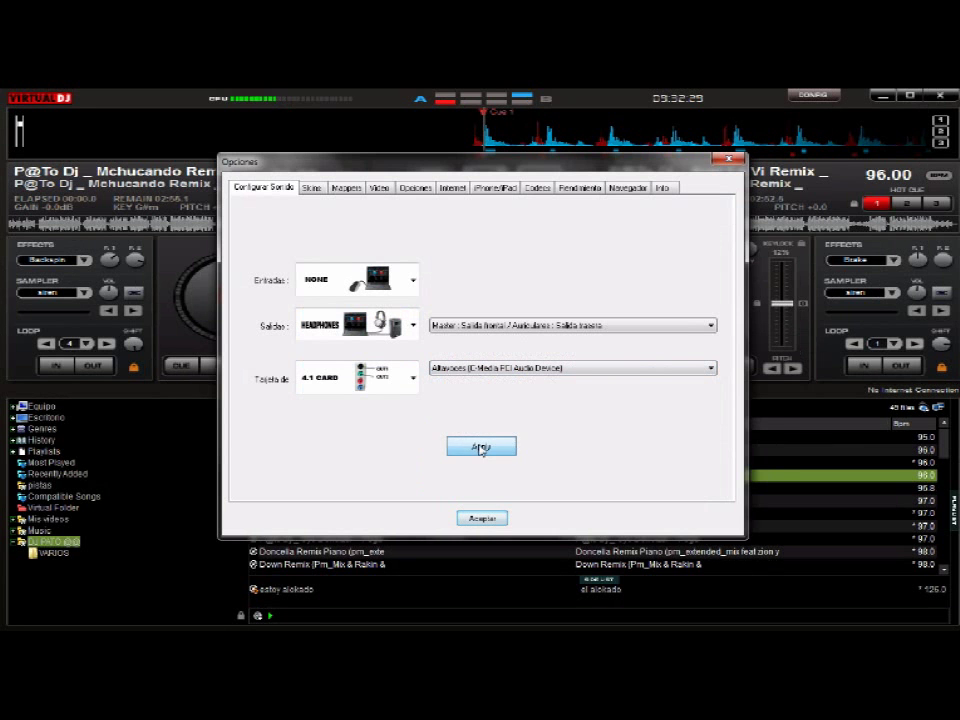
left_click(497, 519)
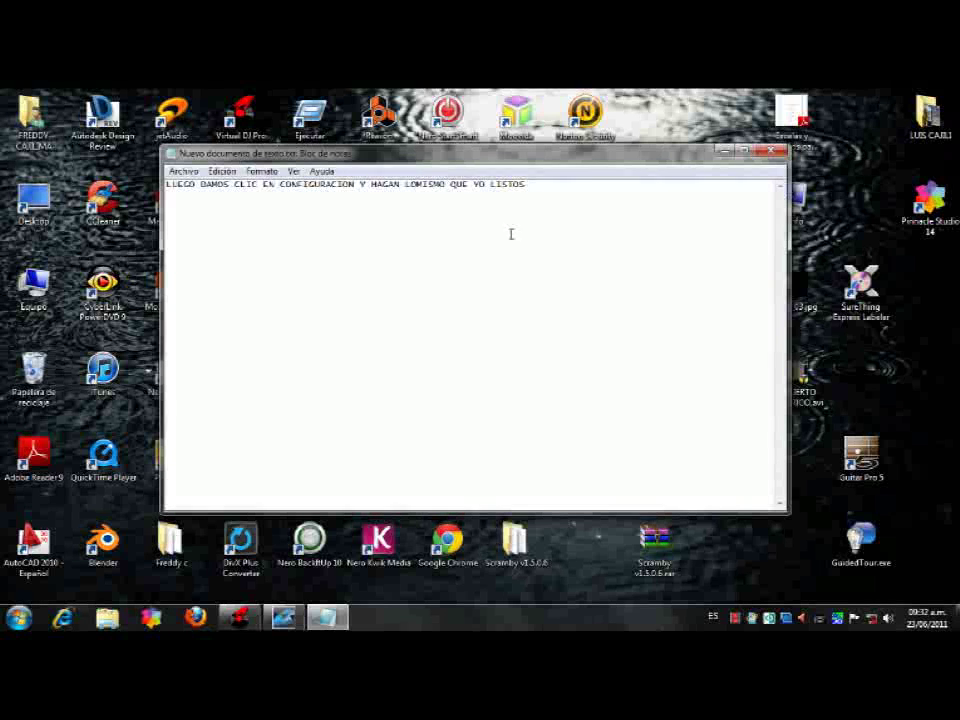
Step: Replace the Notepad note's text with "BUENO LUEGO DE HABER CONFIGURADO NUESTRA TARJETA DE SONIDO LE CONECTAMOS LOS ALTAVOCES EN EL CONECTOR"
left_click_drag(527, 186, 169, 188)
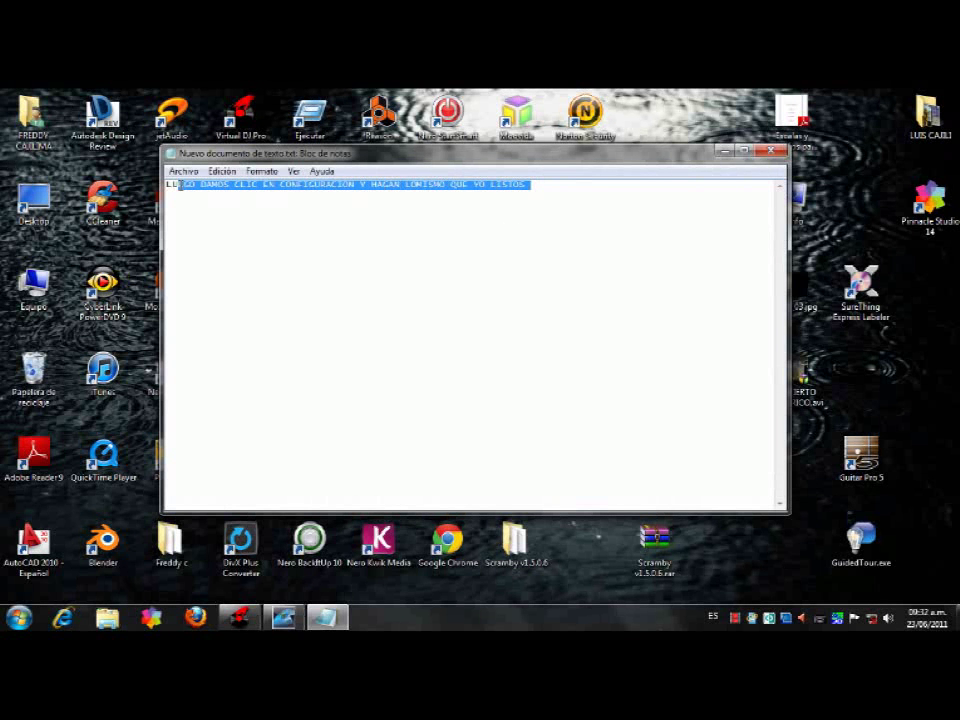
key("Delete")
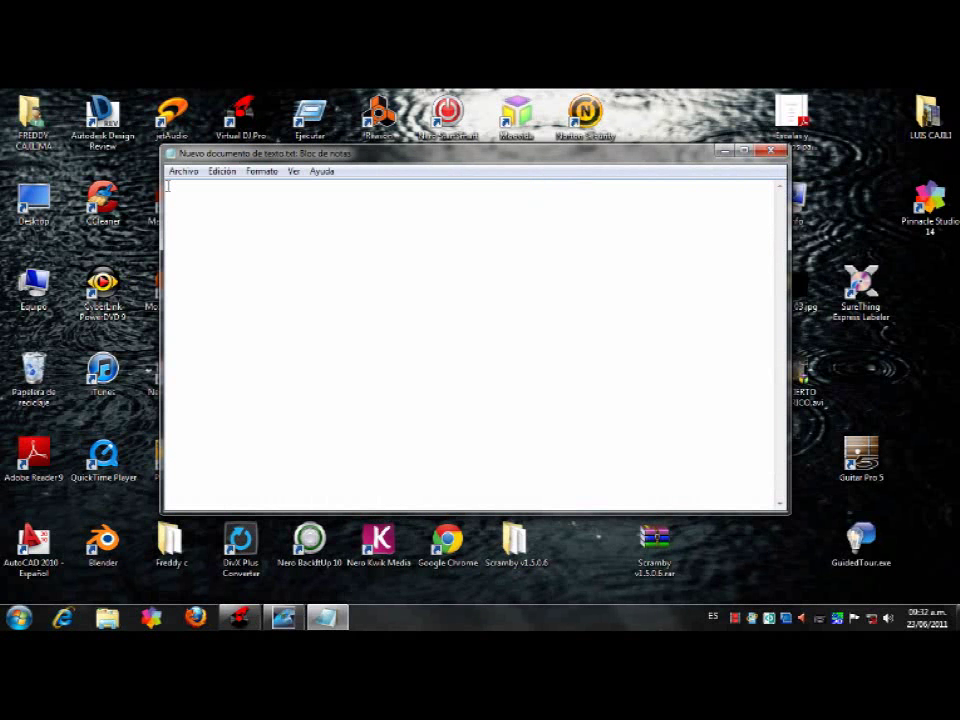
type("BLEN")
type("O LUEGO DE")
type(" HABE")
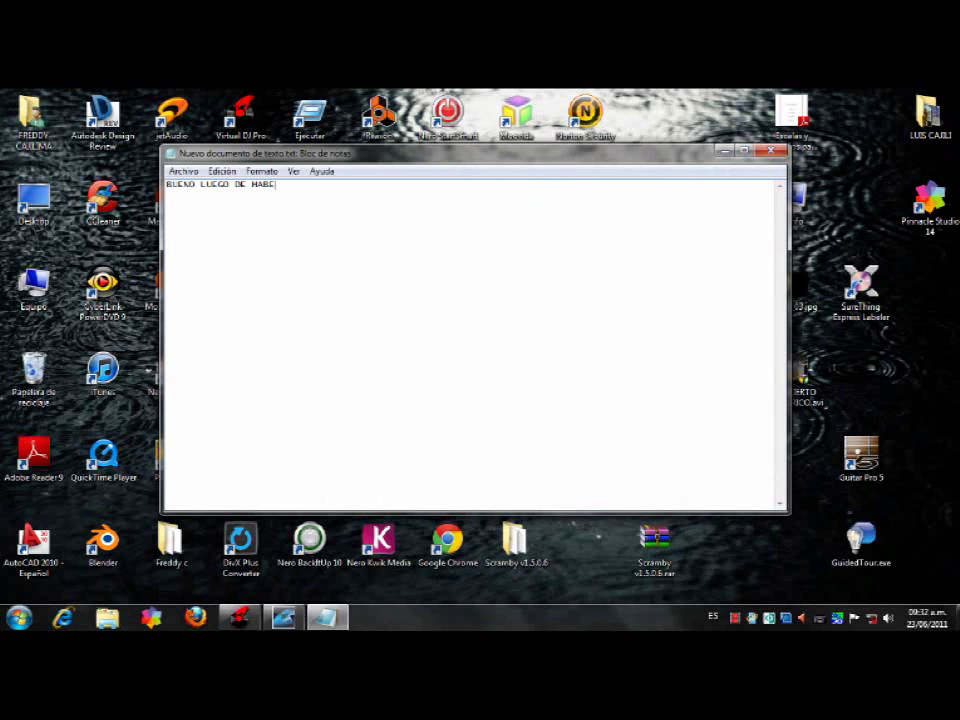
type("R CONFIGURADO NUESTRA R")
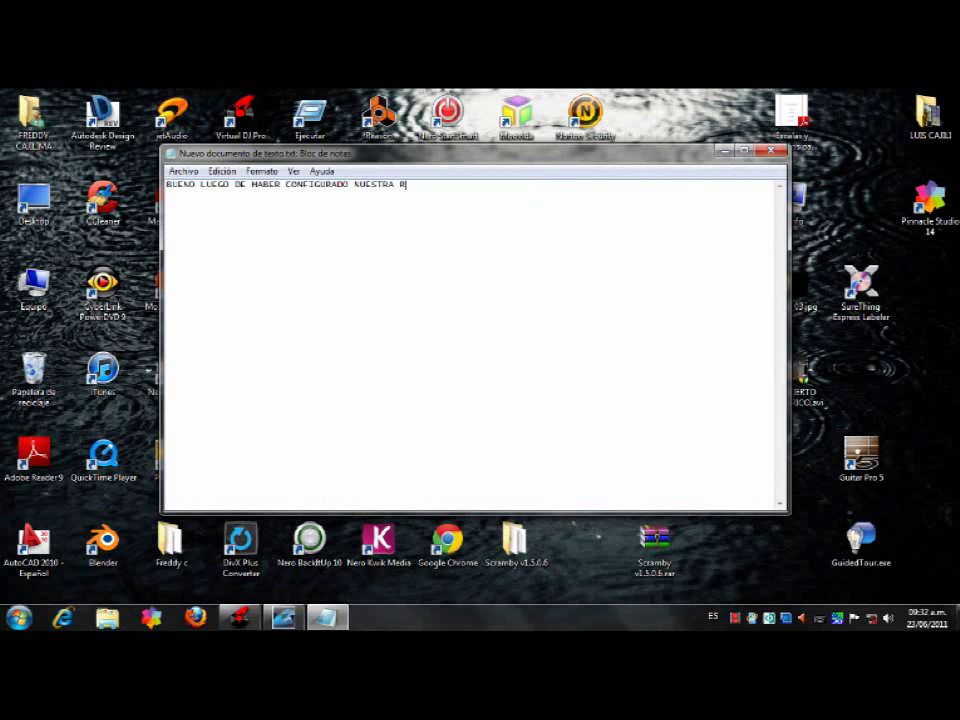
type("A")
key("BackSpace")
key("BackSpace")
type("TARJETA DE SONIDO  LE CONECTAMOS LOS ALT")
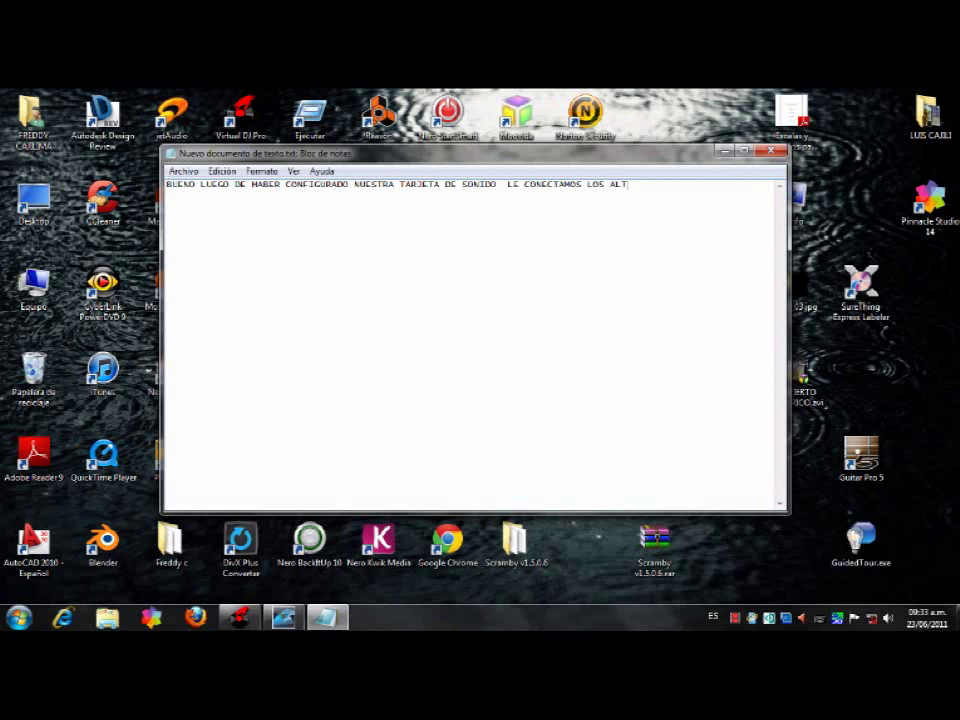
type("AVOCES EN EL CONECTOR")
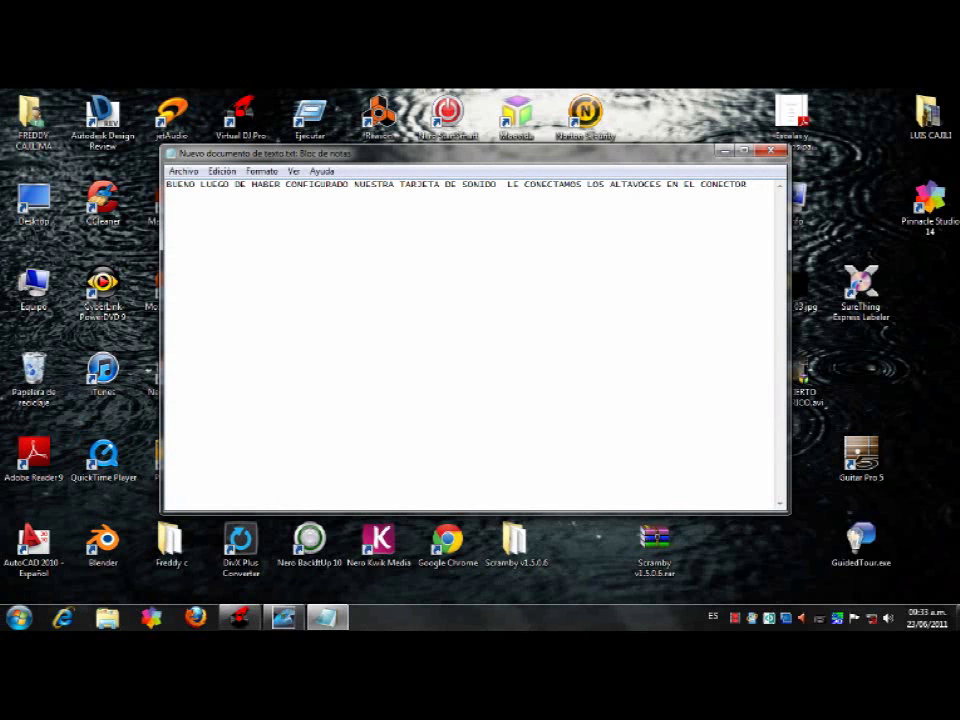
Step: Continue the Notepad note with "VER Y EL OTRO EN EL CONECTOR AU"
type(" VER ")
type("Y E")
type("L OTR")
type("O EN E")
type("L CONECTO")
type("R AU")
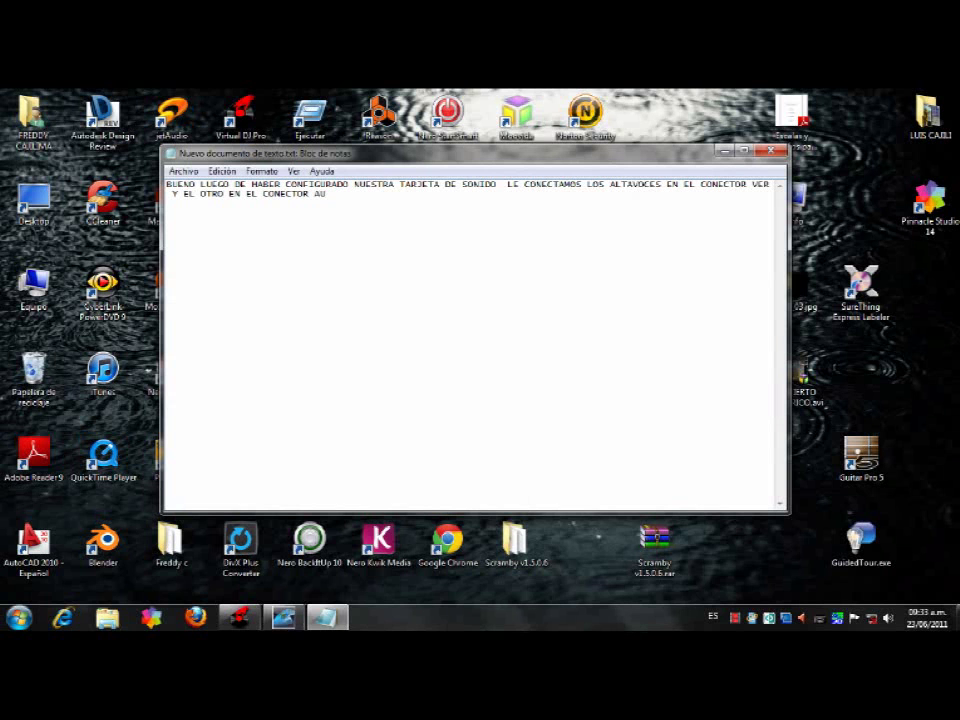
Step: Correct the last word to "AZUL" and continue the note with "PERO PARA QUE FUNCIONE NOS VAMOS A LA CONFIGURACION DE LA TARJETA DE SONIDO SI"
key("BackSpace")
key("BackSpace")
key("BackSpace")
type("ZUL PERO PARA QUE FUNCIO")
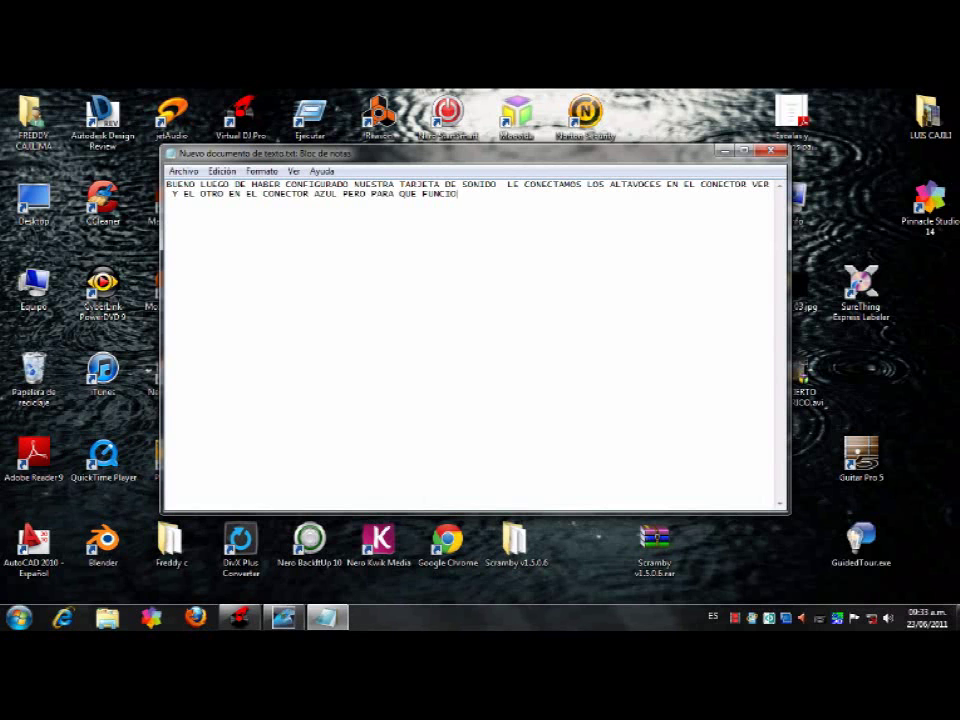
type("NE NOS VAMOS A LA CONFIGURACION DE LA TARJ")
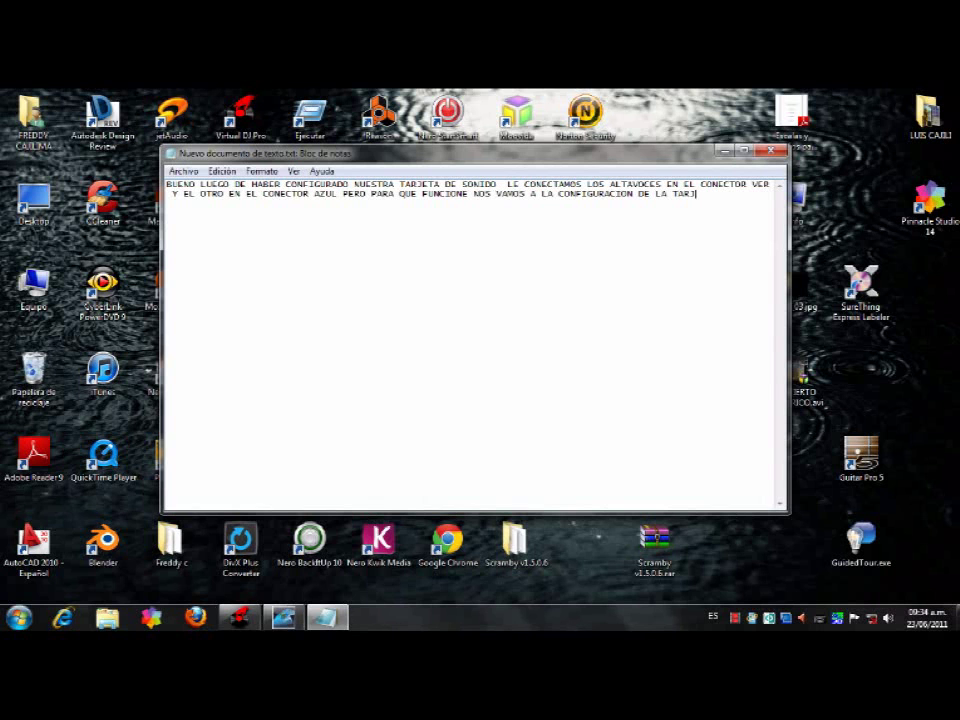
type("ETA DE SONIDO")
Step: View the Digital Output settings in the Realtek HD audio manager, and close the manager
double_click(800, 620)
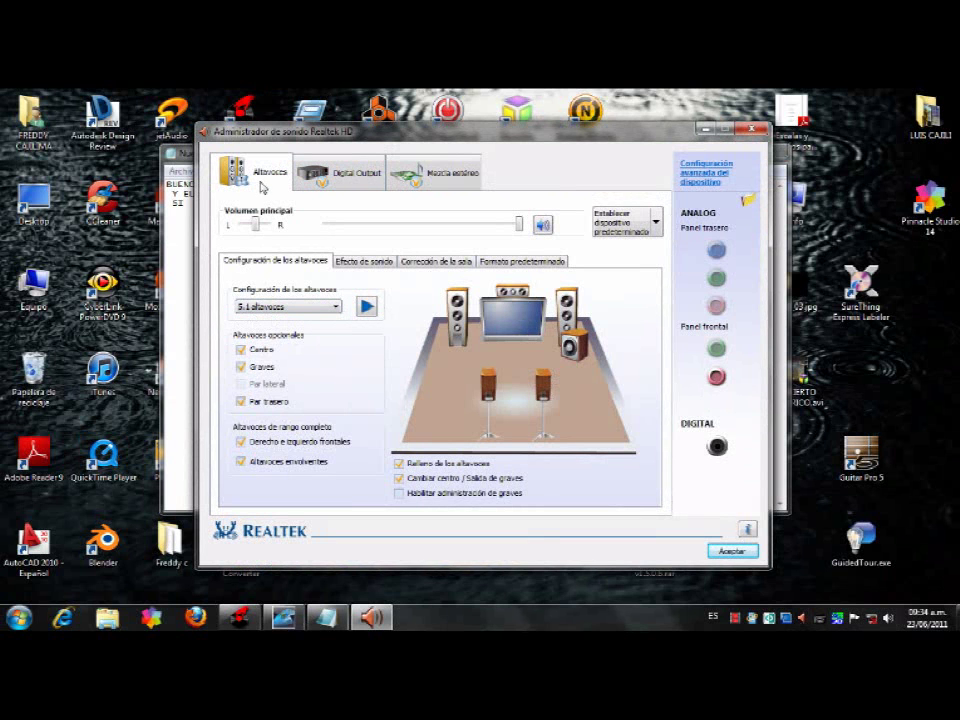
left_click(717, 448)
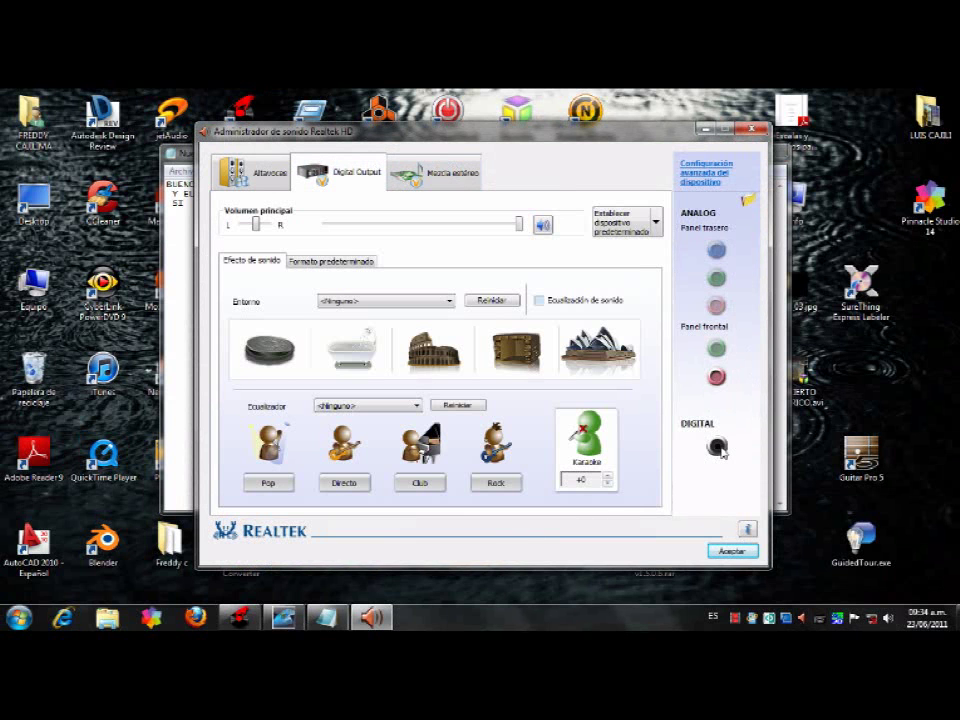
left_click(734, 551)
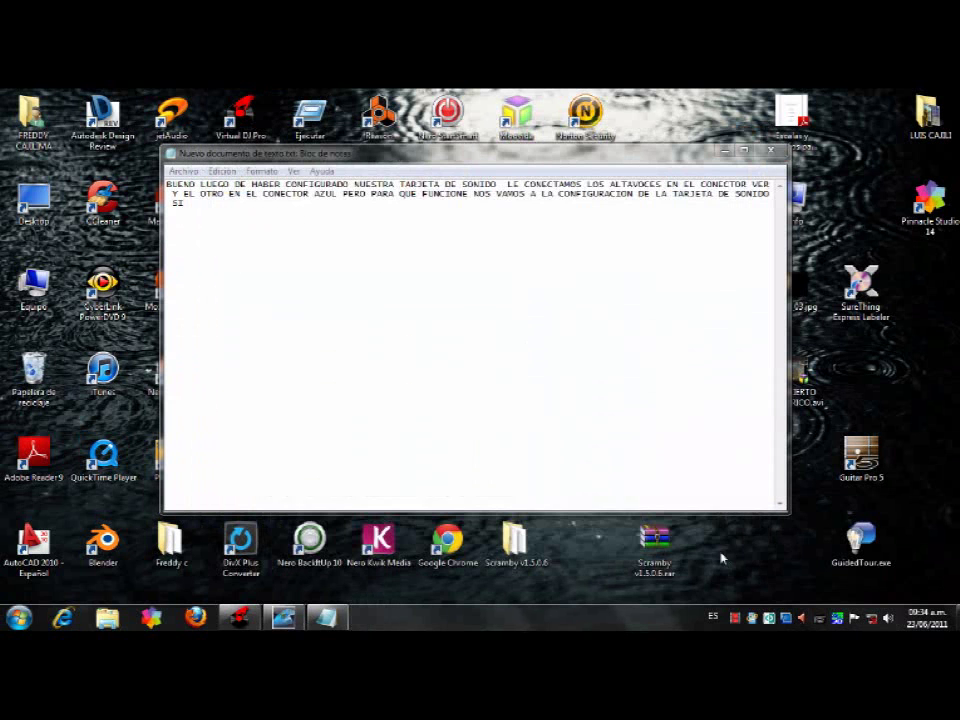
Step: Clear the whole text of the Notepad note
left_click_drag(190, 203, 168, 185)
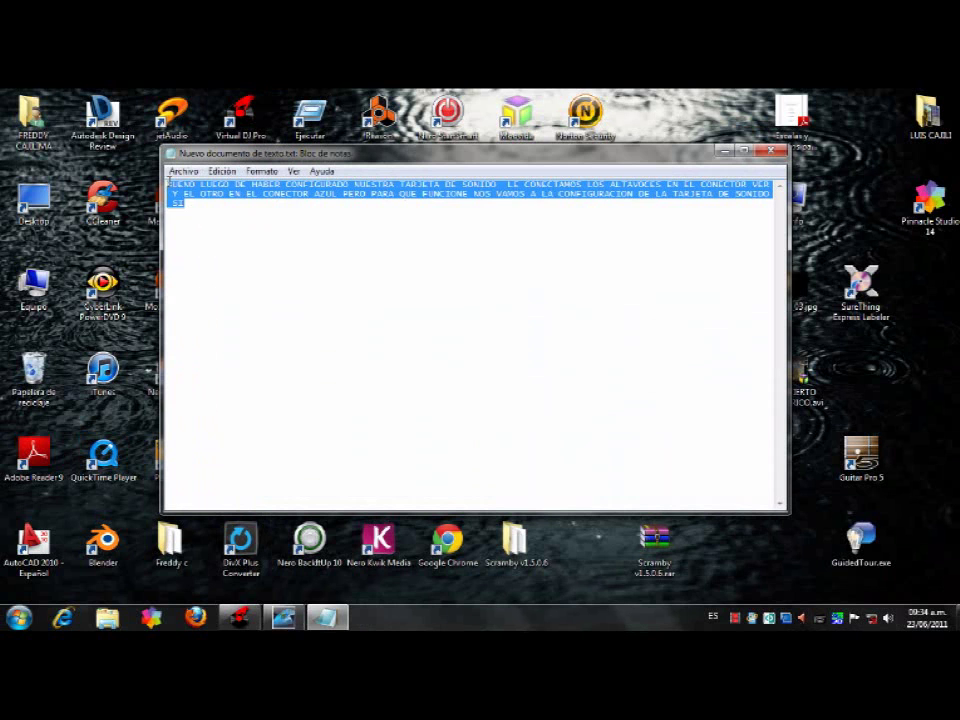
key("Delete")
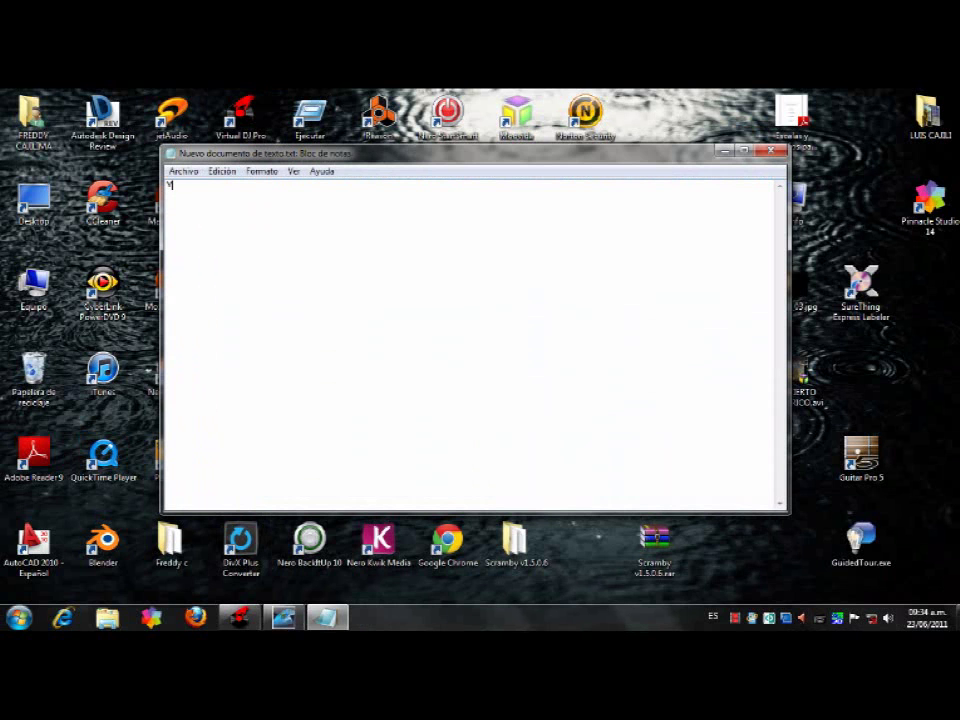